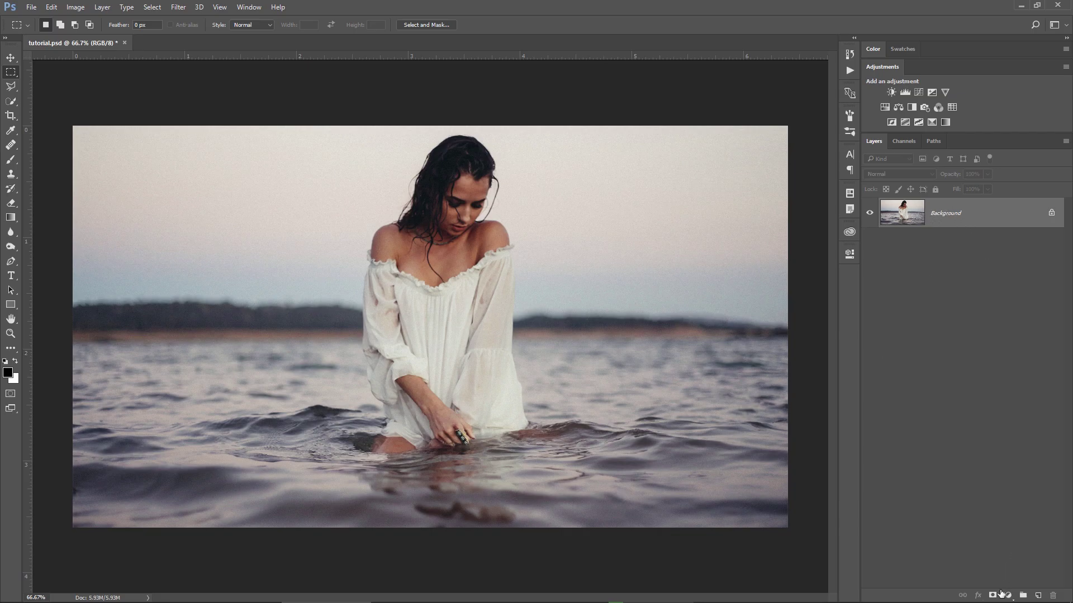
Add a solid colour fill layer in bright blue, hex 00b4ff.
{"action": "left_click", "coordinate": [1008, 595]}
{"action": "left_click", "coordinate": [987, 353]}
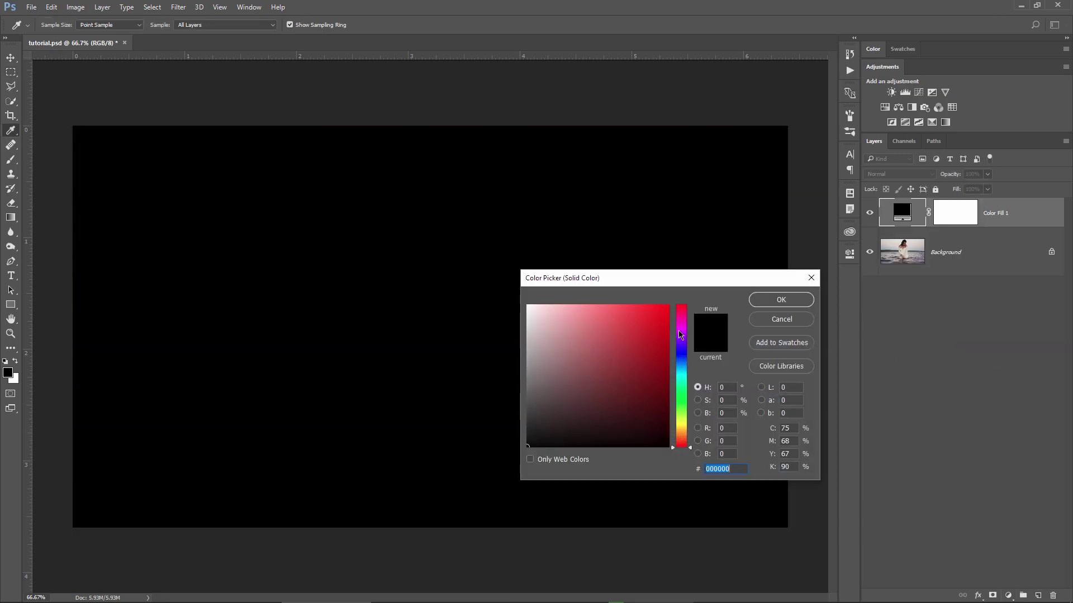
{"action": "left_click", "coordinate": [687, 381]}
{"action": "left_click_drag", "start_coordinate": [687, 380], "coordinate": [687, 369]}
{"action": "type", "text": "00b4ff"}
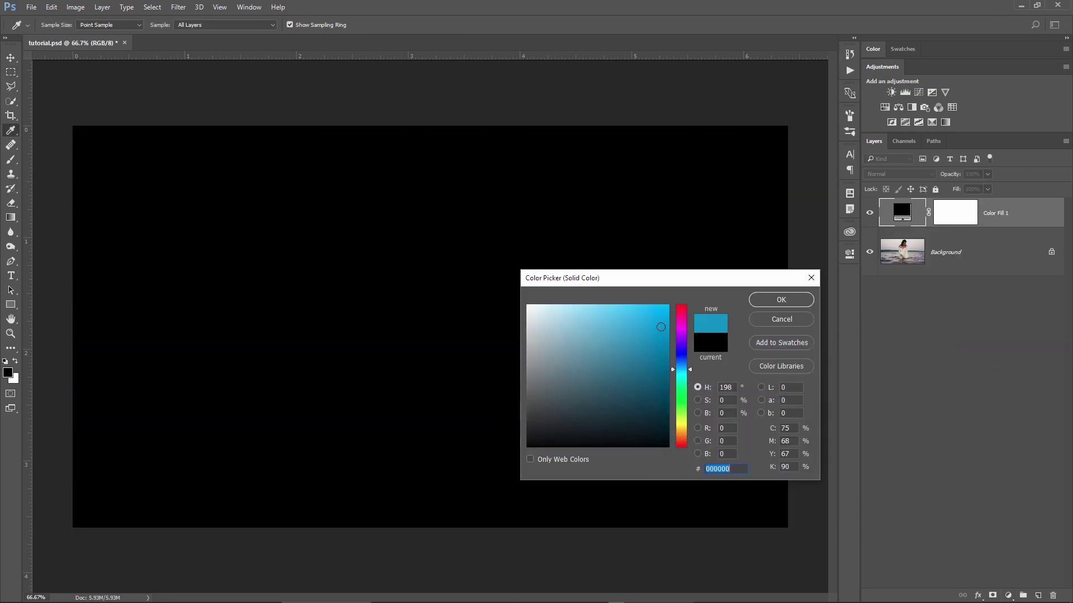
{"action": "left_click", "coordinate": [768, 301]}
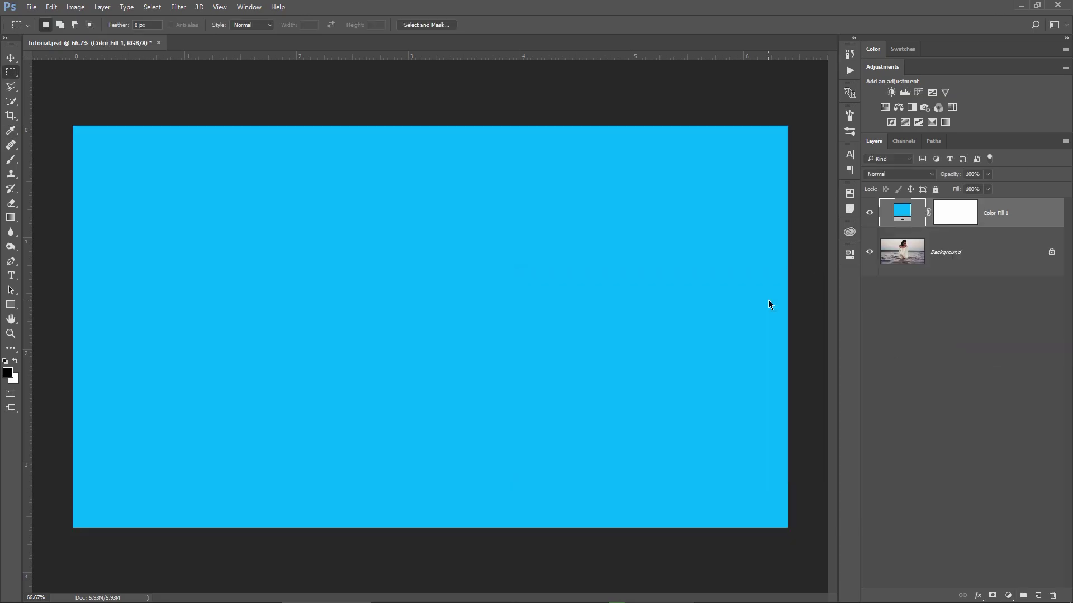
Set the blue fill's blend mode to Soft Light and rename it shadows.
{"action": "left_click", "coordinate": [900, 174]}
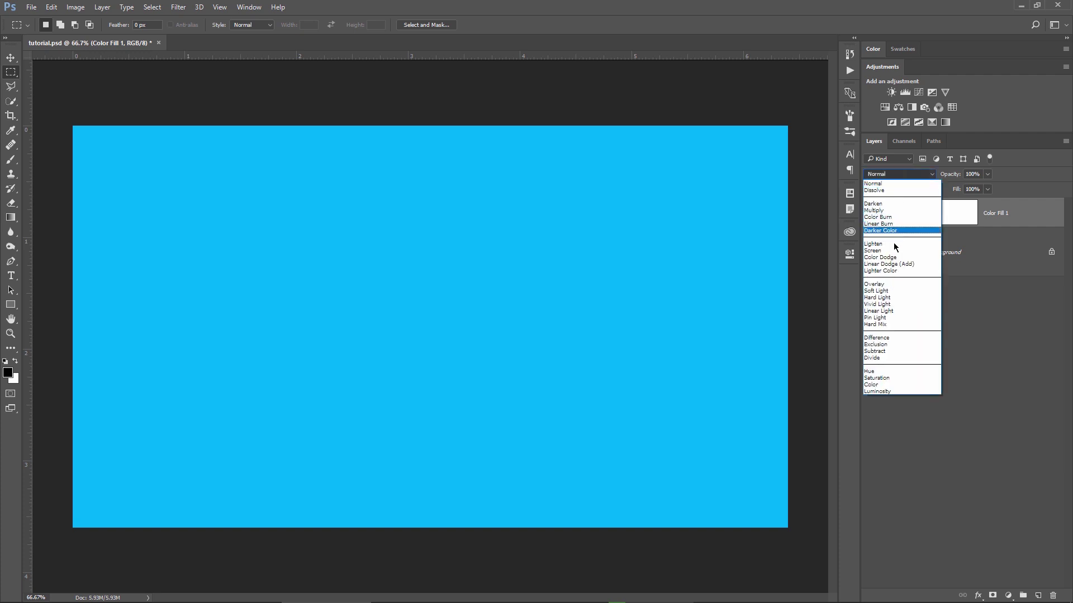
{"action": "left_click", "coordinate": [890, 291]}
{"action": "double_click", "coordinate": [995, 216]}
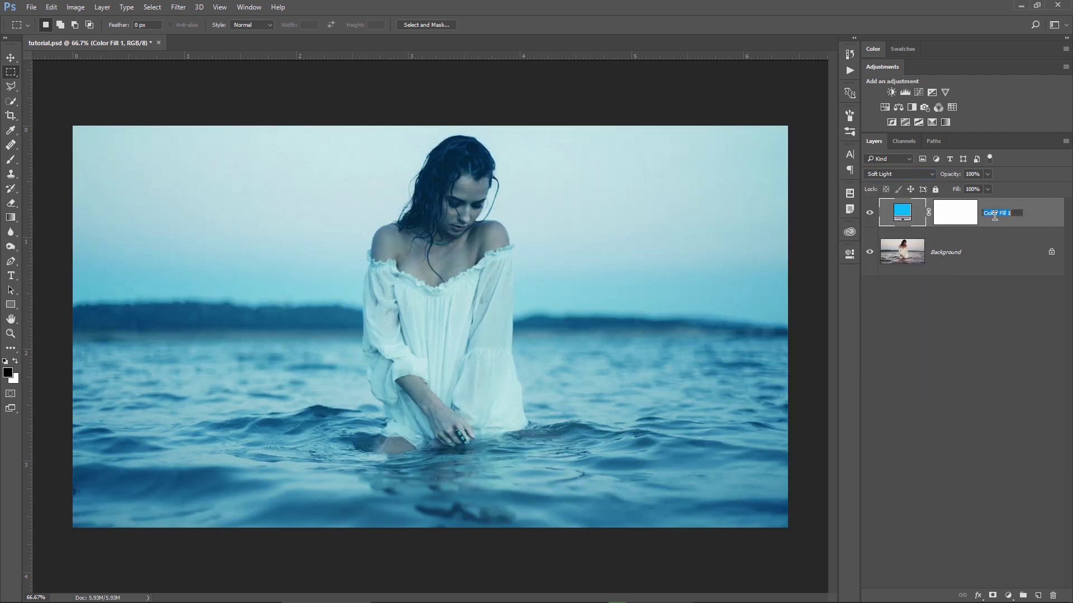
{"action": "type", "text": "shadows"}
{"action": "key", "text": "Return"}
Set the shadows layer's Underlying Layer white Blend If slider to 65, split to 130.
{"action": "right_click", "coordinate": [1022, 215]}
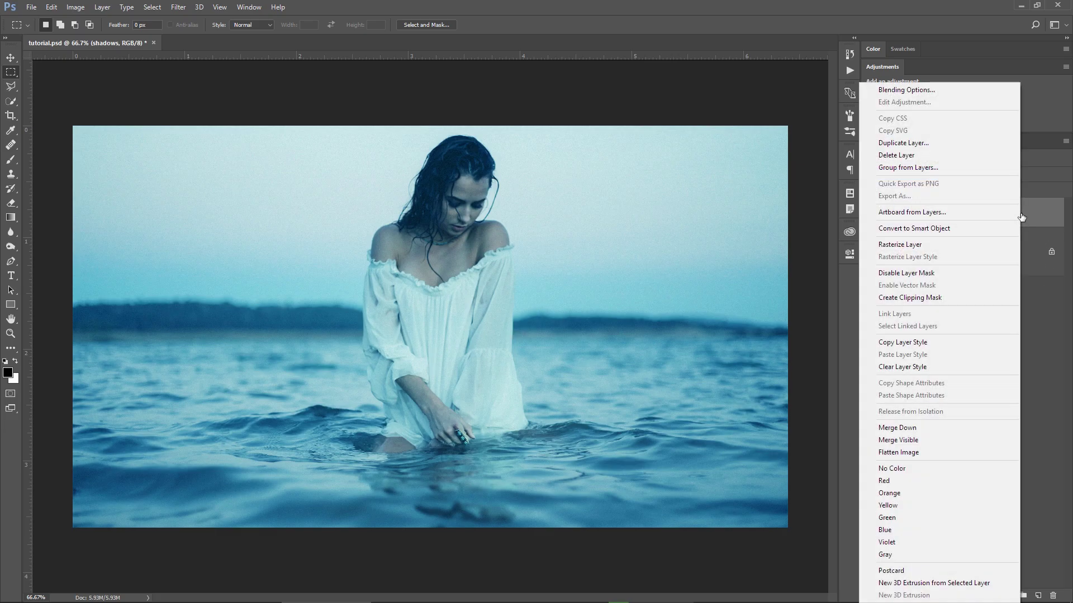
{"action": "left_click", "coordinate": [913, 90]}
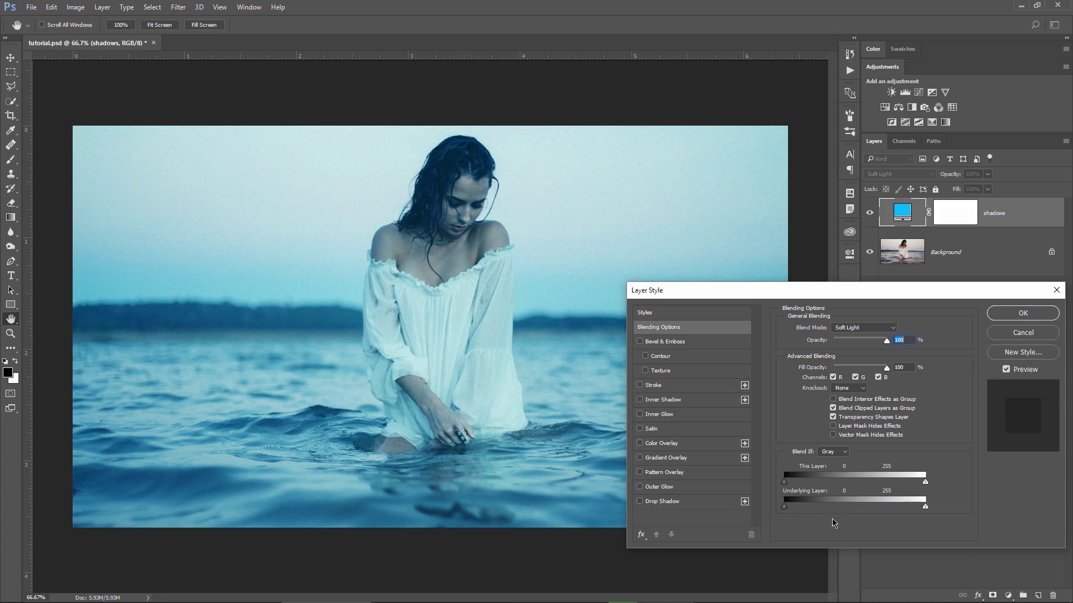
{"action": "left_click_drag", "start_coordinate": [925, 507], "coordinate": [903, 508]}
{"action": "left_click_drag", "start_coordinate": [829, 514], "coordinate": [811, 512]}
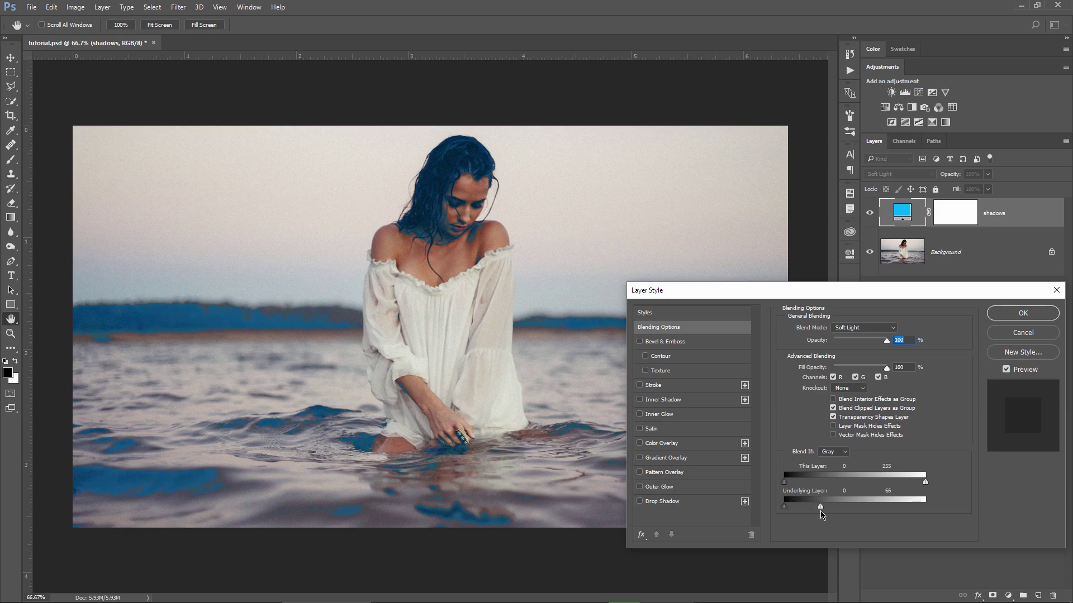
{"action": "left_click_drag", "start_coordinate": [820, 511], "coordinate": [820, 511]}
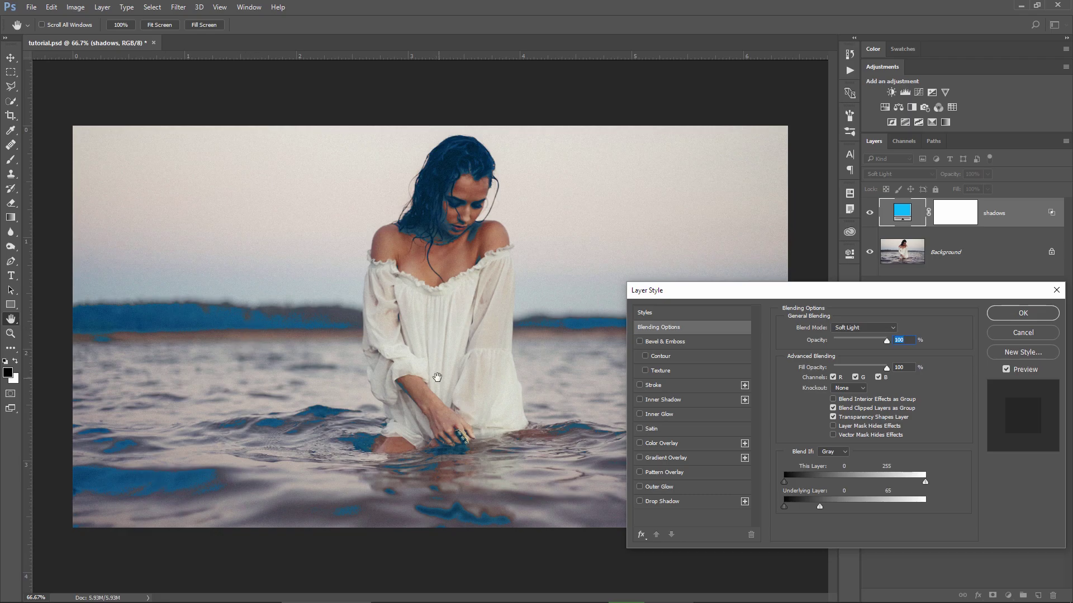
{"action": "key", "text": "alt"}
{"action": "left_click_drag", "start_coordinate": [820, 508], "coordinate": [853, 512]}
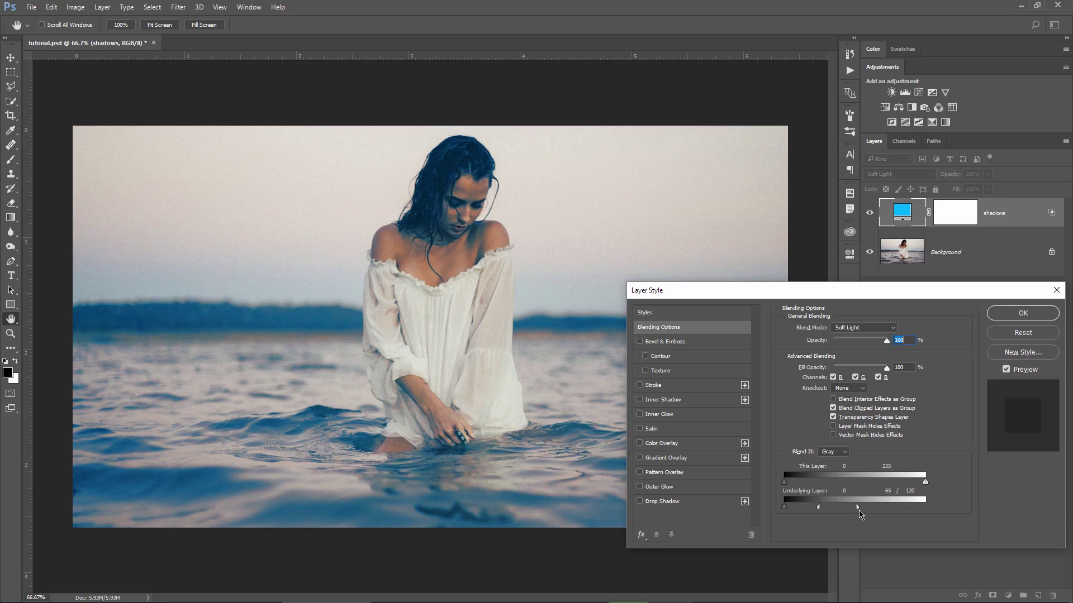
{"action": "left_click", "coordinate": [1013, 315]}
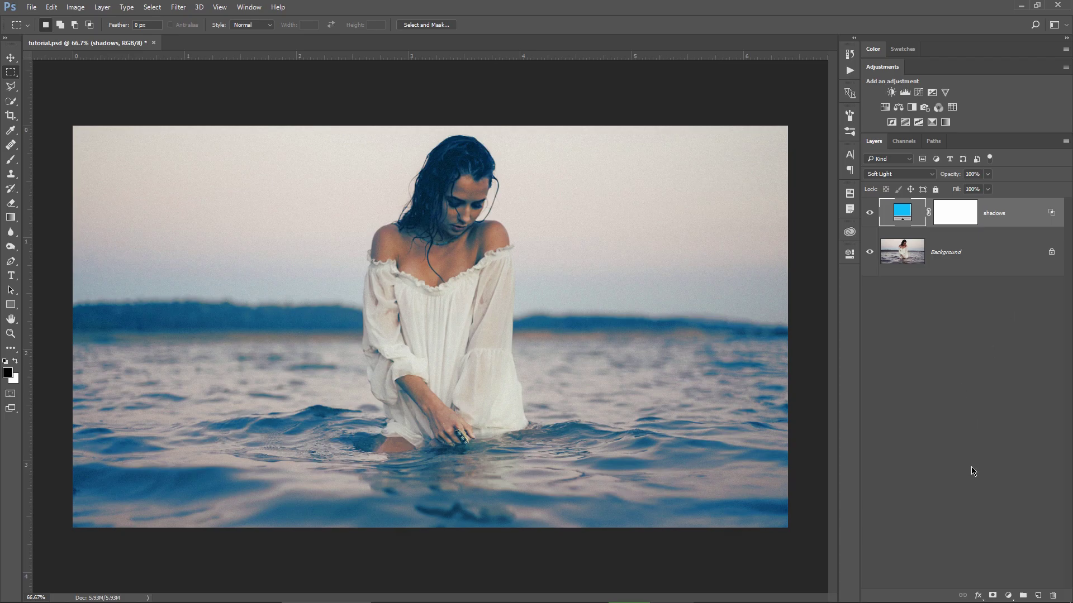
Add a new solid colour fill layer in bright yellow.
{"action": "left_click", "coordinate": [1007, 595]}
{"action": "left_click", "coordinate": [1011, 358]}
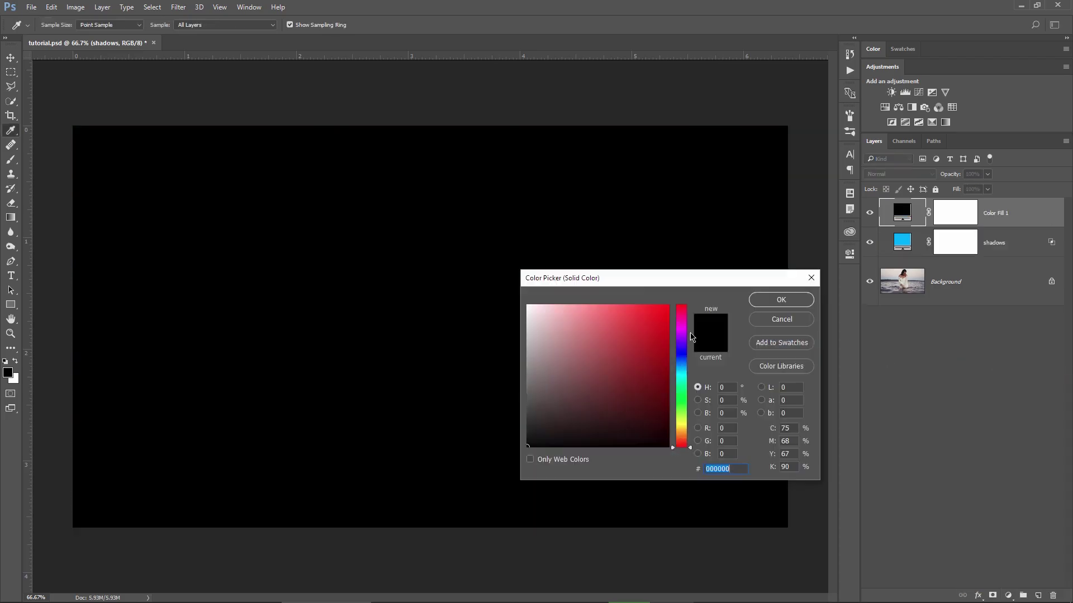
{"action": "left_click_drag", "start_coordinate": [683, 419], "coordinate": [683, 427]}
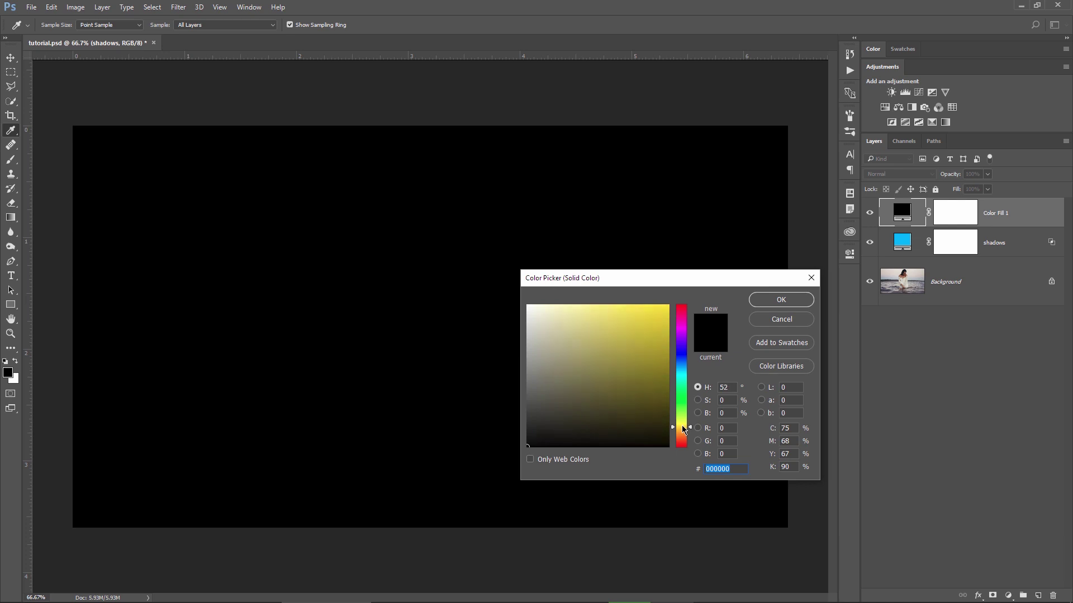
{"action": "left_click", "coordinate": [630, 310]}
{"action": "left_click", "coordinate": [781, 299]}
Set the yellow fill to Soft Light, rename it highlights, and hide shadows.
{"action": "left_click", "coordinate": [893, 174]}
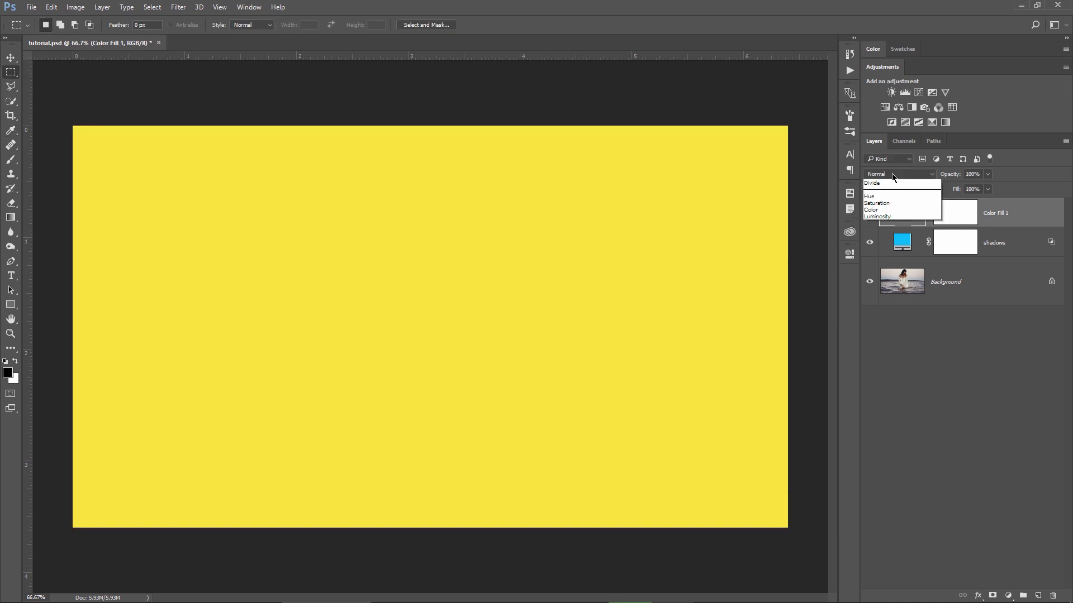
{"action": "left_click", "coordinate": [897, 290]}
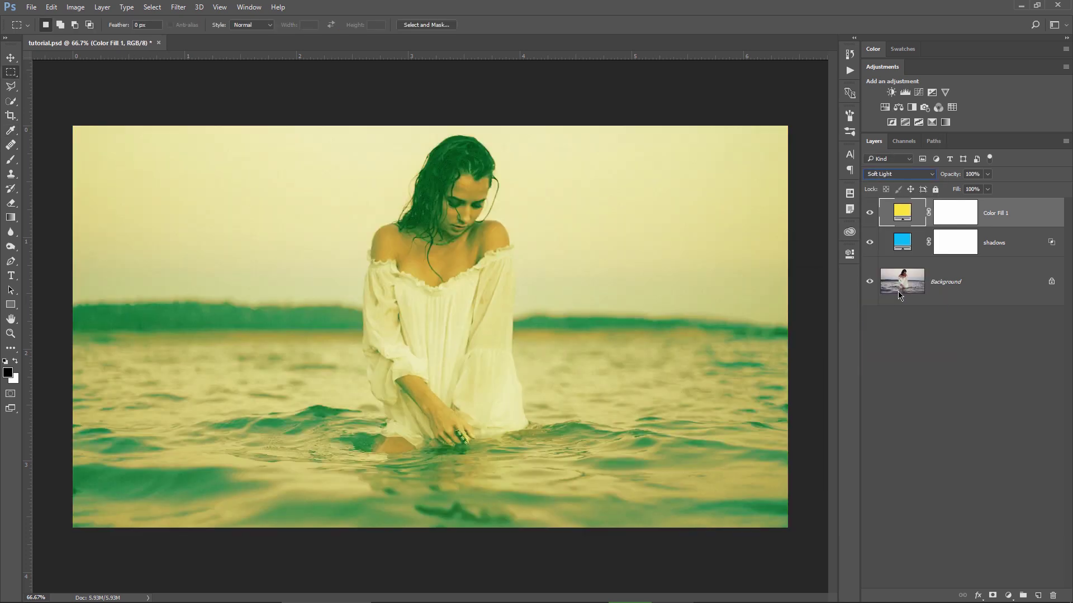
{"action": "double_click", "coordinate": [1000, 213]}
{"action": "type", "text": "highlights"}
{"action": "key", "text": "Return"}
{"action": "left_click", "coordinate": [870, 243]}
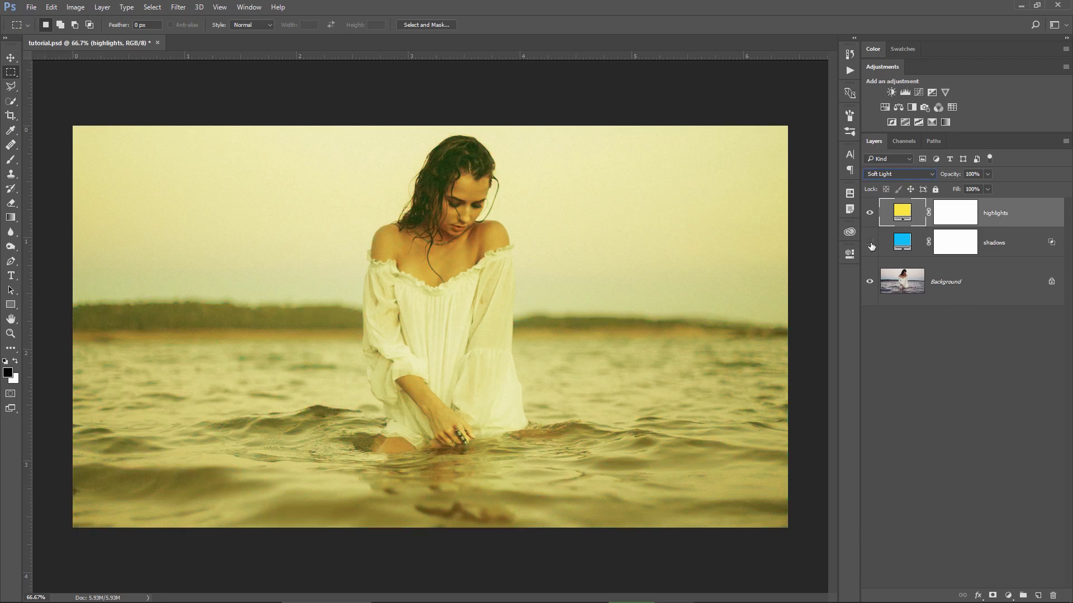
{"action": "right_click", "coordinate": [1029, 207]}
Split the highlights Underlying Layer black slider to 92/148, then show shadows again.
{"action": "left_click", "coordinate": [929, 90]}
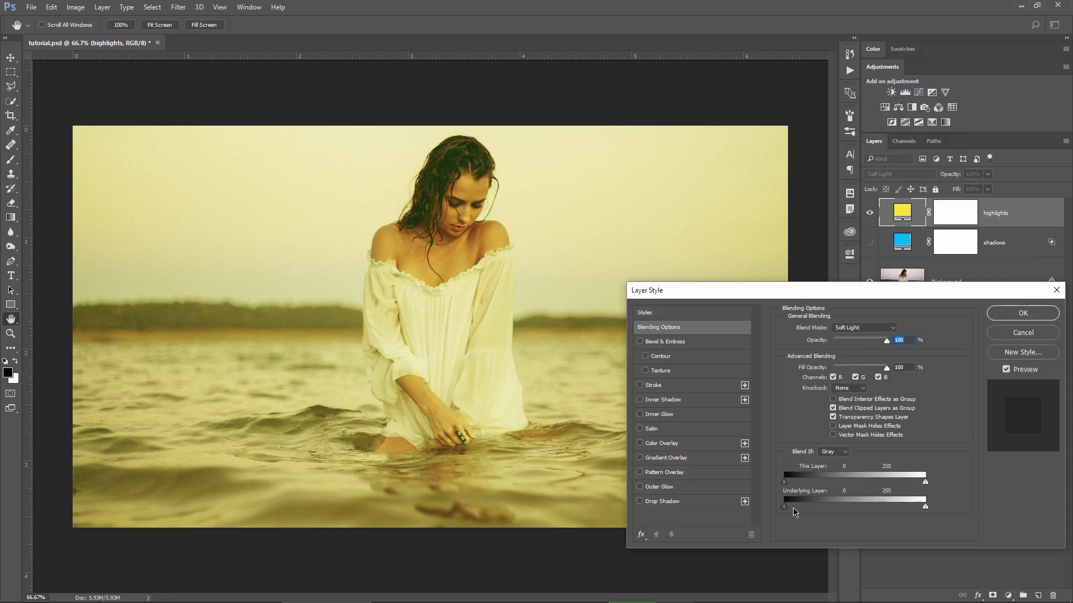
{"action": "left_click_drag", "start_coordinate": [785, 508], "coordinate": [809, 509]}
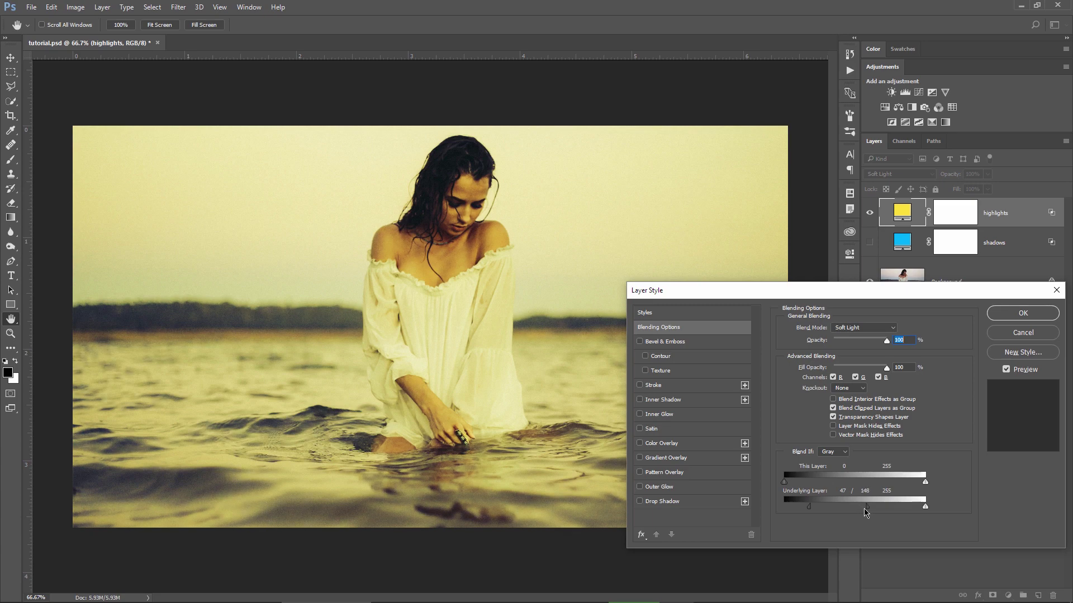
{"action": "left_click_drag", "start_coordinate": [809, 510], "coordinate": [840, 509]}
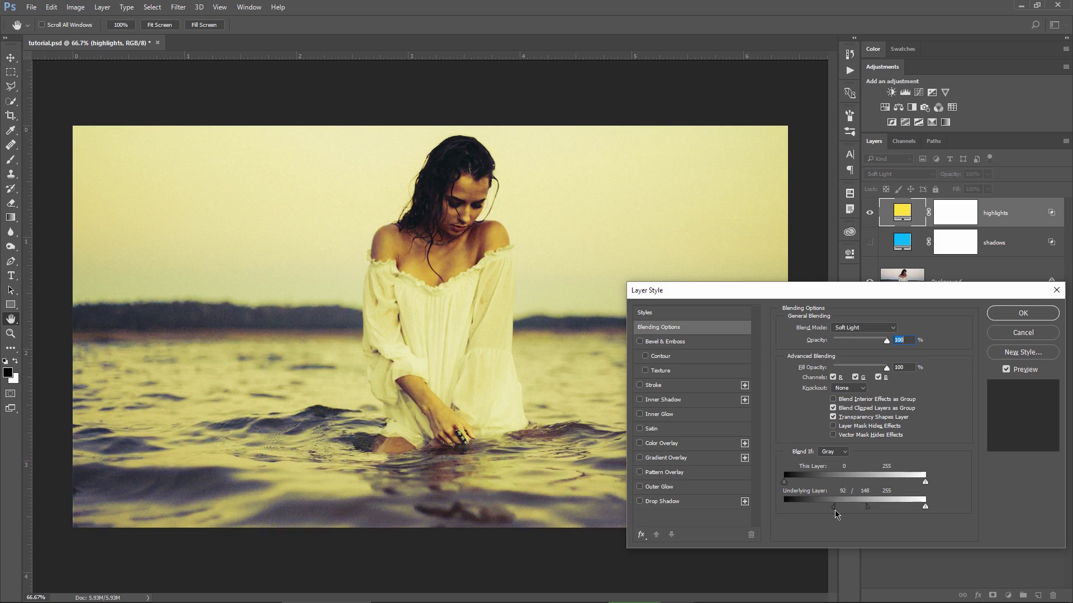
{"action": "left_click", "coordinate": [1000, 317]}
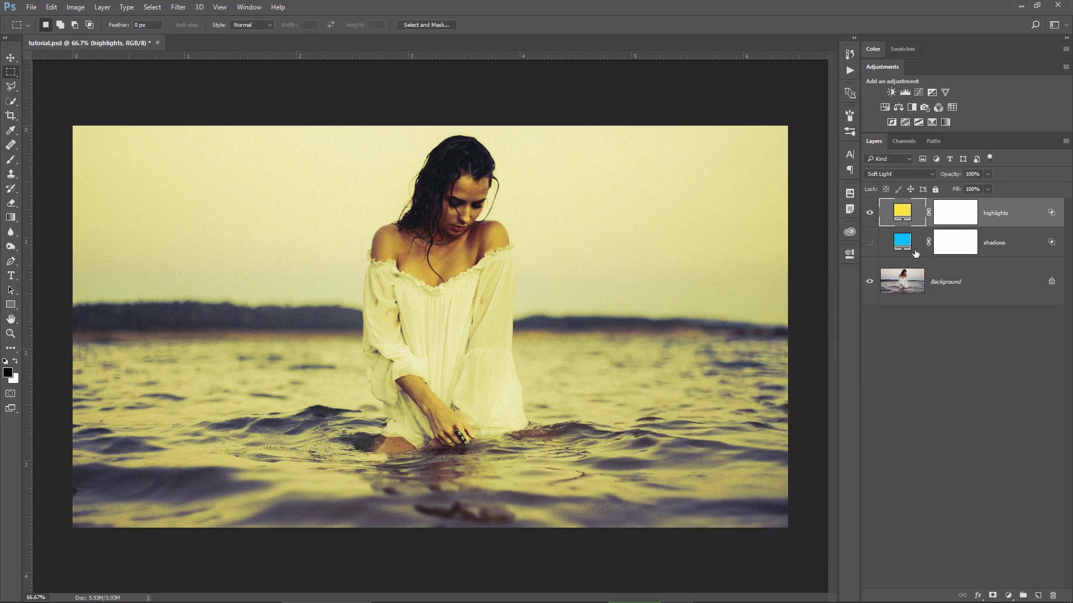
{"action": "left_click", "coordinate": [869, 243]}
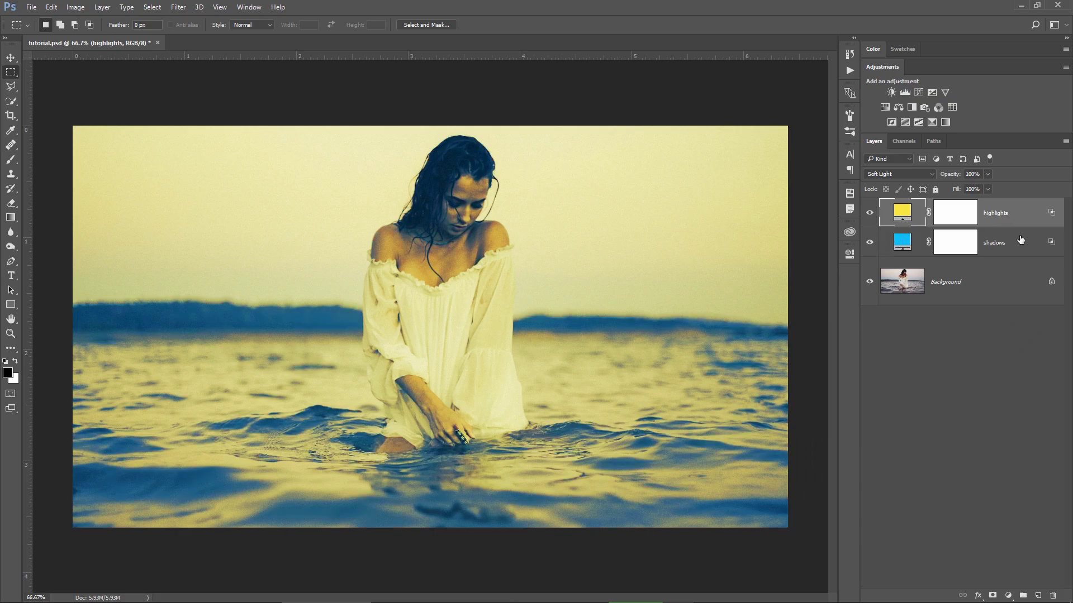
Group the highlights and shadows fills and name the group Grading.
{"action": "left_click", "coordinate": [1016, 245], "text": "shift"}
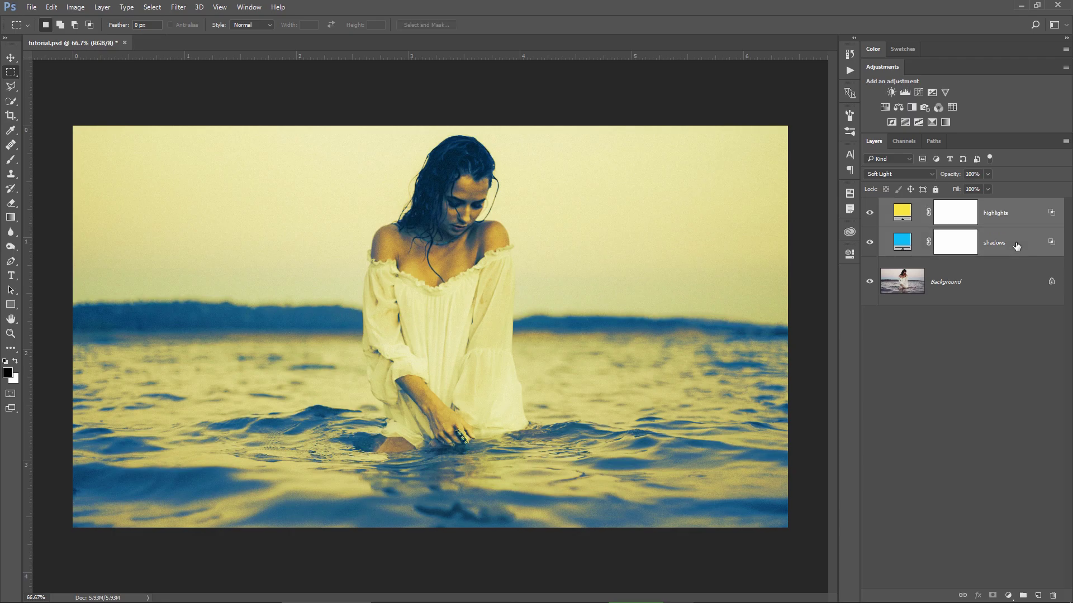
{"action": "key", "text": "ctrl+g"}
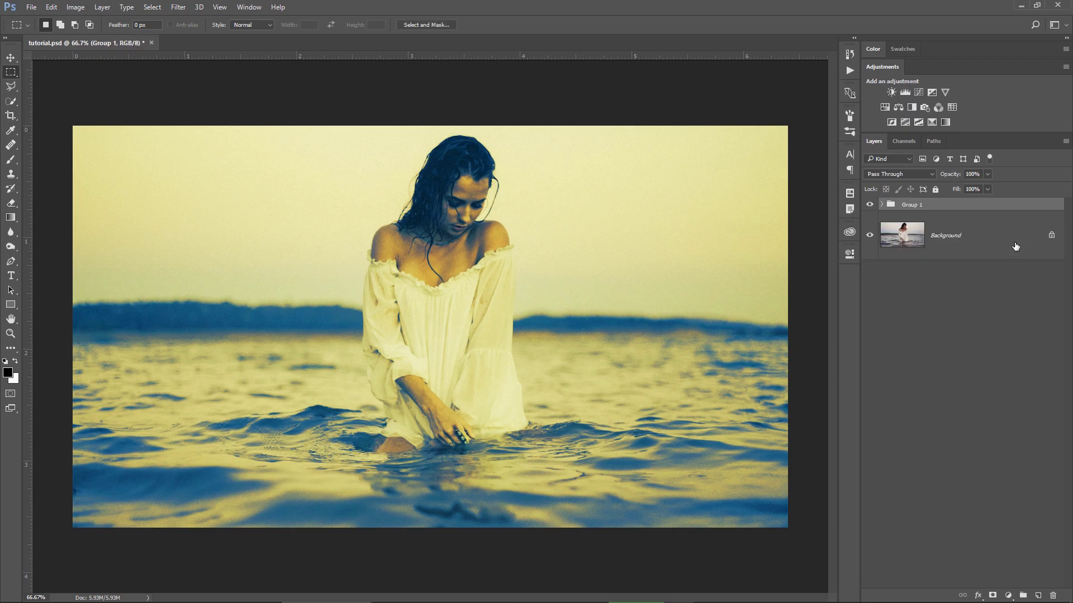
{"action": "double_click", "coordinate": [912, 205]}
{"action": "type", "text": "Grading"}
{"action": "key", "text": "Return"}
Set the Grading group to 47% opacity and the shadows layer to 50%.
{"action": "left_click_drag", "start_coordinate": [952, 176], "coordinate": [832, 173]}
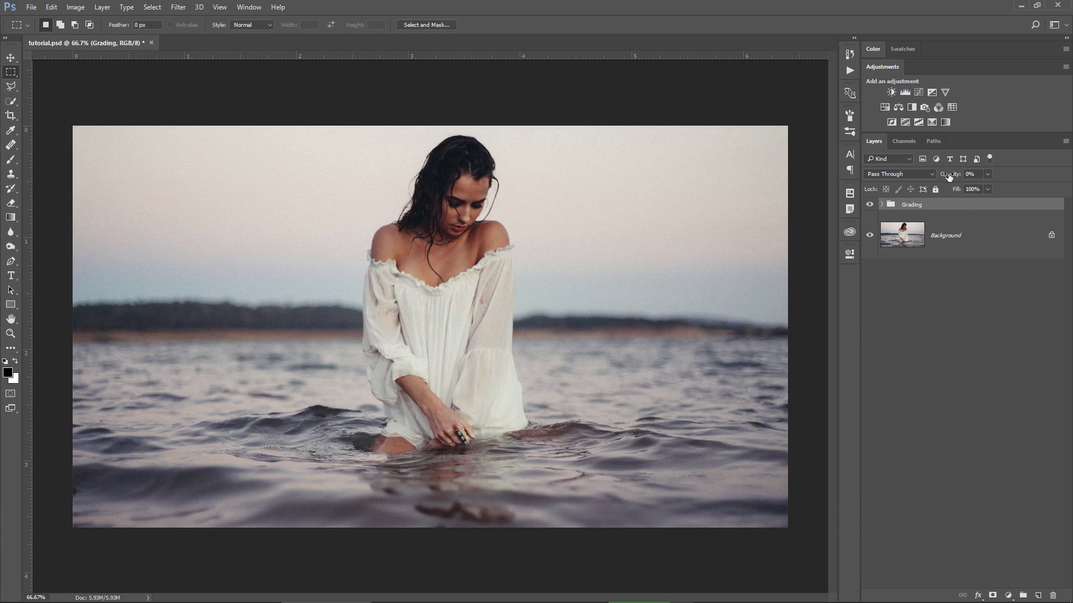
{"action": "left_click_drag", "start_coordinate": [947, 177], "coordinate": [974, 183]}
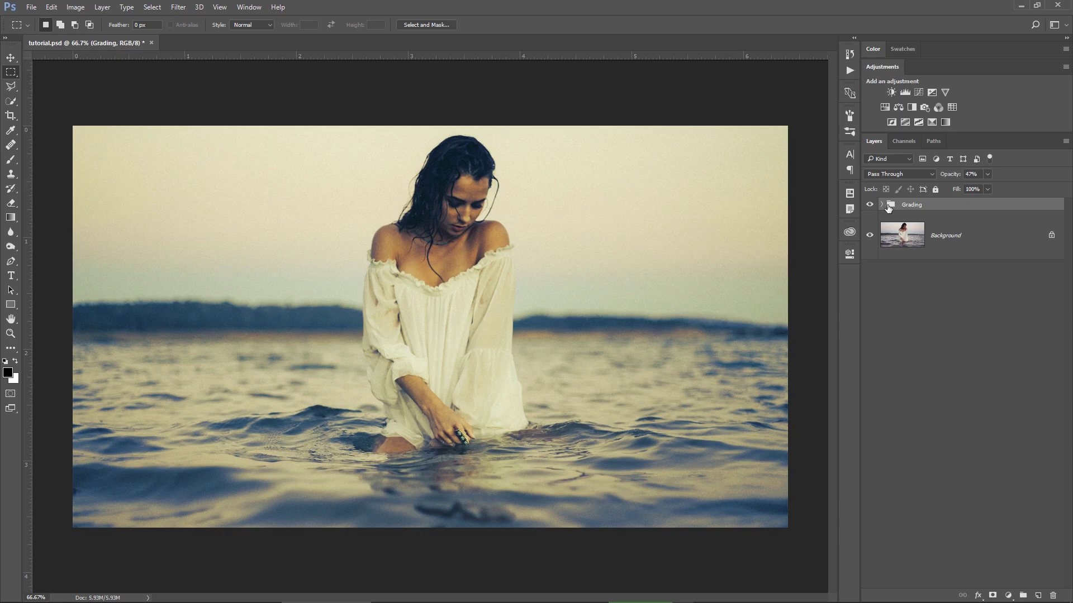
{"action": "left_click", "coordinate": [882, 205]}
{"action": "left_click", "coordinate": [925, 254]}
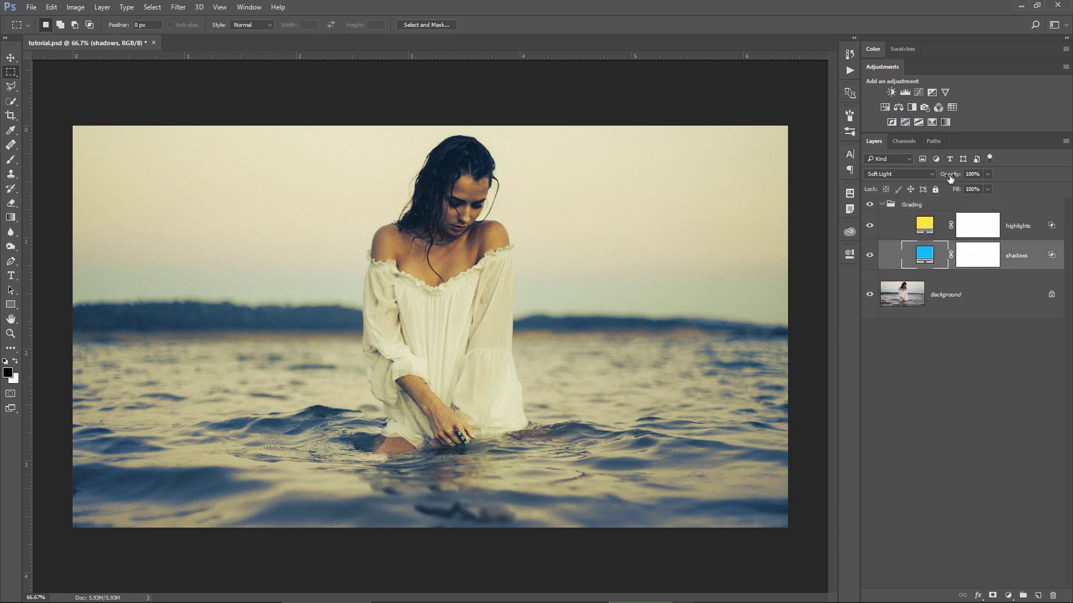
{"action": "mouse_move", "coordinate": [949, 177]}
{"action": "left_mouse_down"}
{"action": "mouse_move", "coordinate": [927, 176]}
{"action": "mouse_move", "coordinate": [954, 185]}
{"action": "left_mouse_up"}
{"action": "left_click", "coordinate": [971, 174]}
{"action": "type", "text": "50"}
{"action": "left_click", "coordinate": [883, 205]}
{"action": "left_click", "coordinate": [883, 205]}
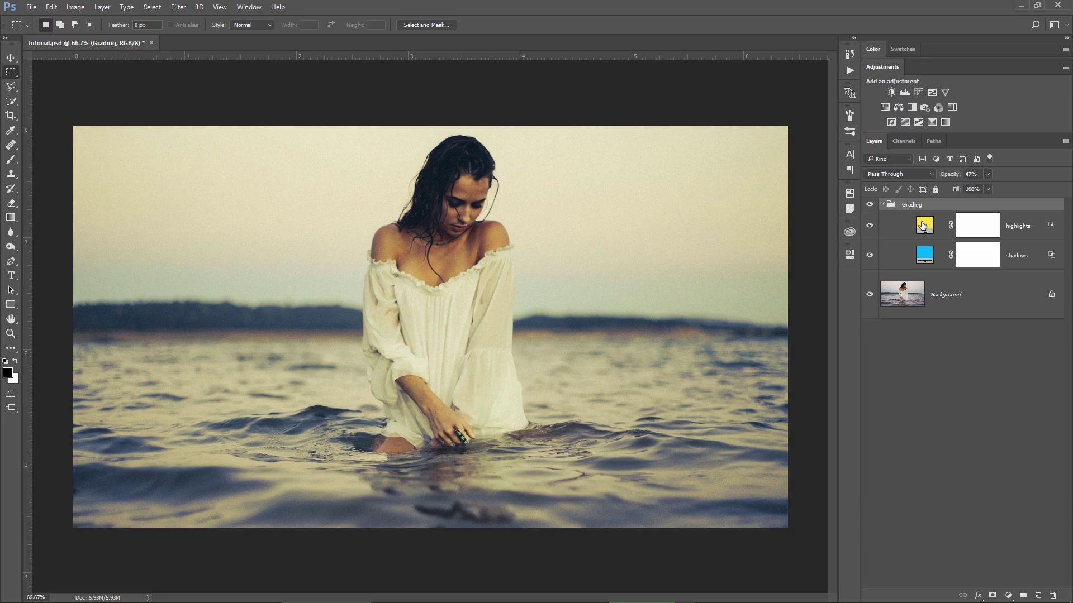
{"action": "double_click", "coordinate": [922, 225]}
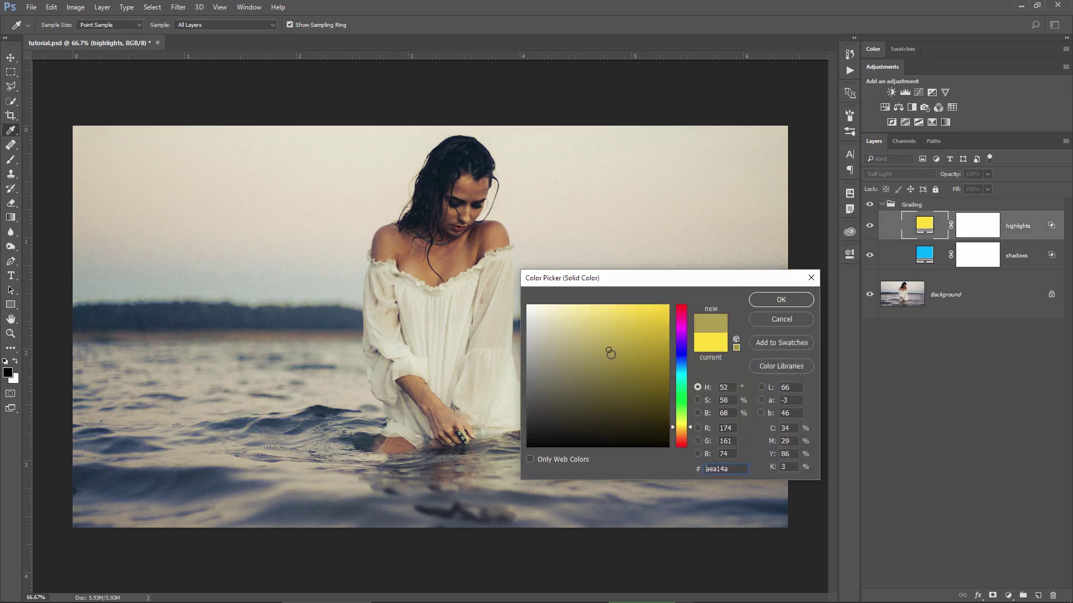
{"action": "mouse_move", "coordinate": [610, 353]}
{"action": "left_mouse_down"}
{"action": "mouse_move", "coordinate": [635, 349]}
{"action": "mouse_move", "coordinate": [593, 341]}
{"action": "left_mouse_up"}
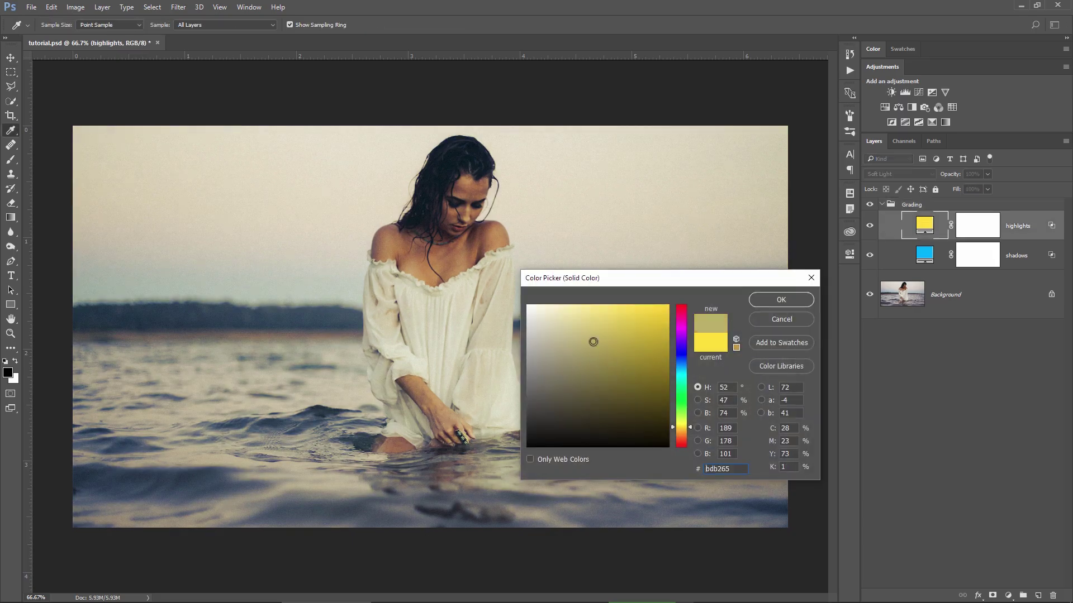
{"action": "left_click", "coordinate": [781, 319]}
{"action": "left_click", "coordinate": [881, 205]}
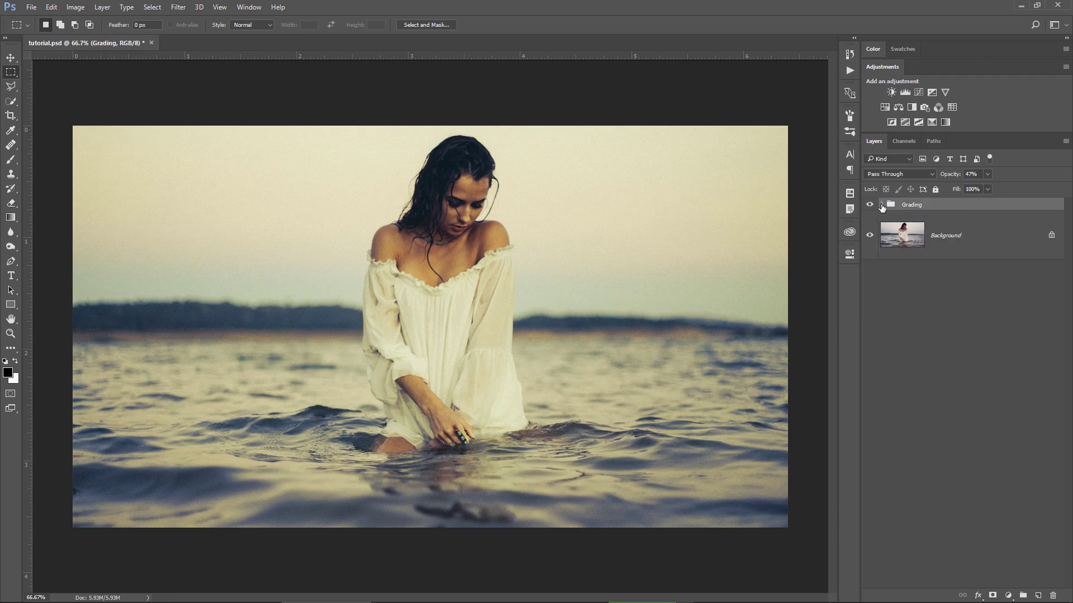
Duplicate the Grading group as Grading 2 and hide the original Grading.
{"action": "key", "text": "ctrl+j"}
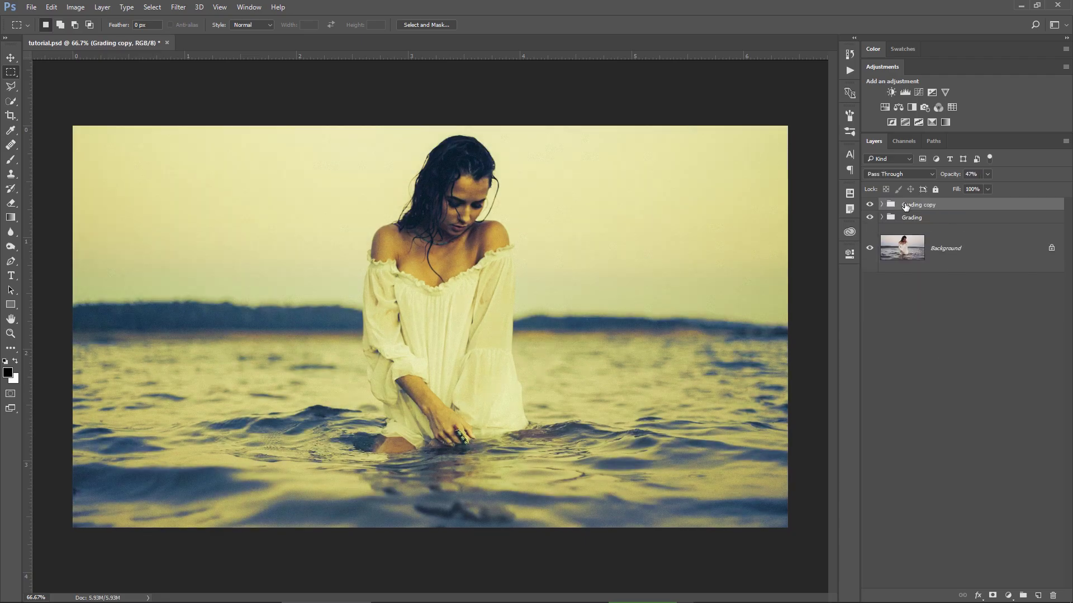
{"action": "double_click", "coordinate": [919, 205]}
{"action": "key", "text": "Right"}
{"action": "key", "text": "Return"}
{"action": "left_click", "coordinate": [869, 217]}
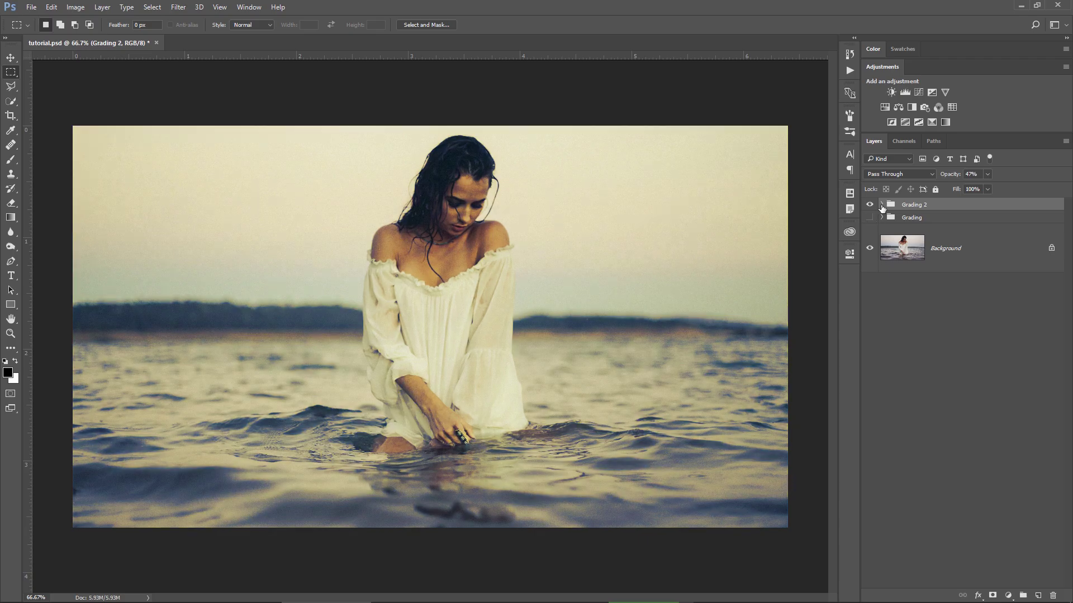
{"action": "left_click", "coordinate": [882, 205]}
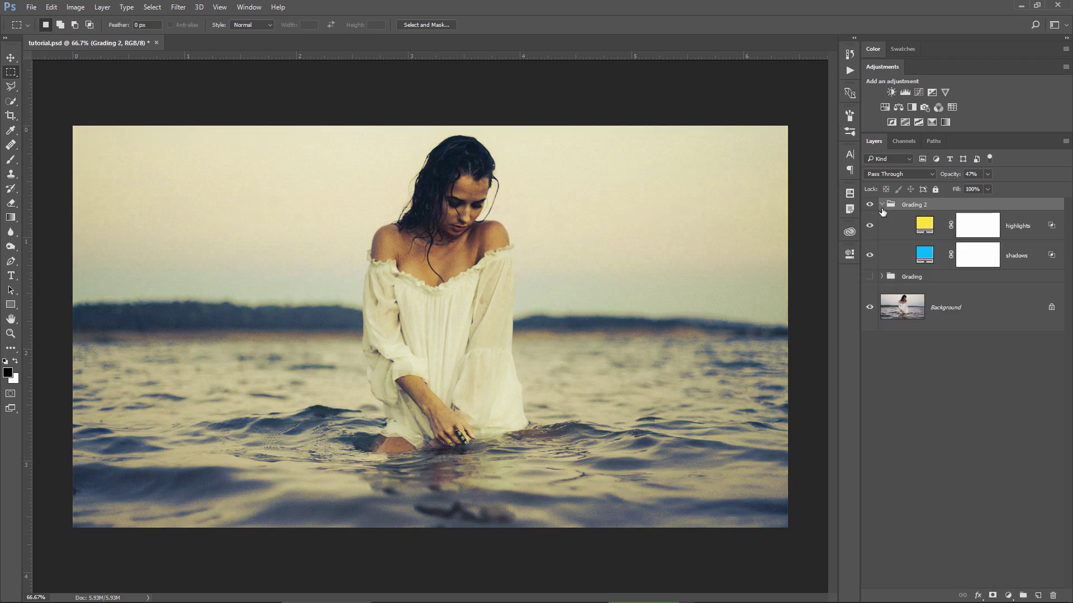
Recolour Grading 2's highlights green and shadows red, and set the group to 35% opacity.
{"action": "double_click", "coordinate": [924, 226]}
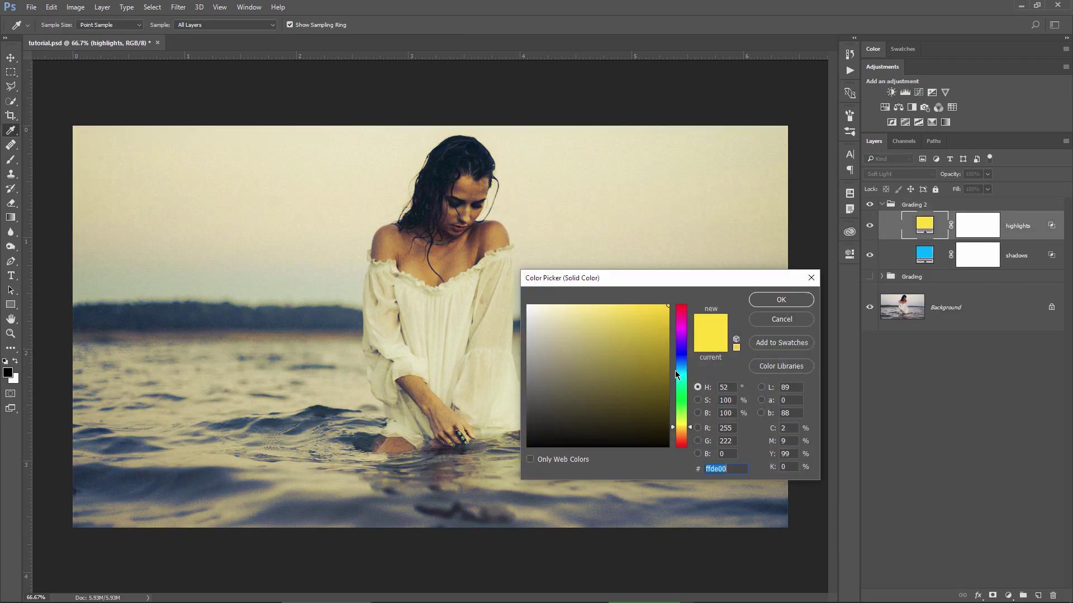
{"action": "left_click_drag", "start_coordinate": [682, 395], "coordinate": [684, 389]}
{"action": "left_click", "coordinate": [781, 299]}
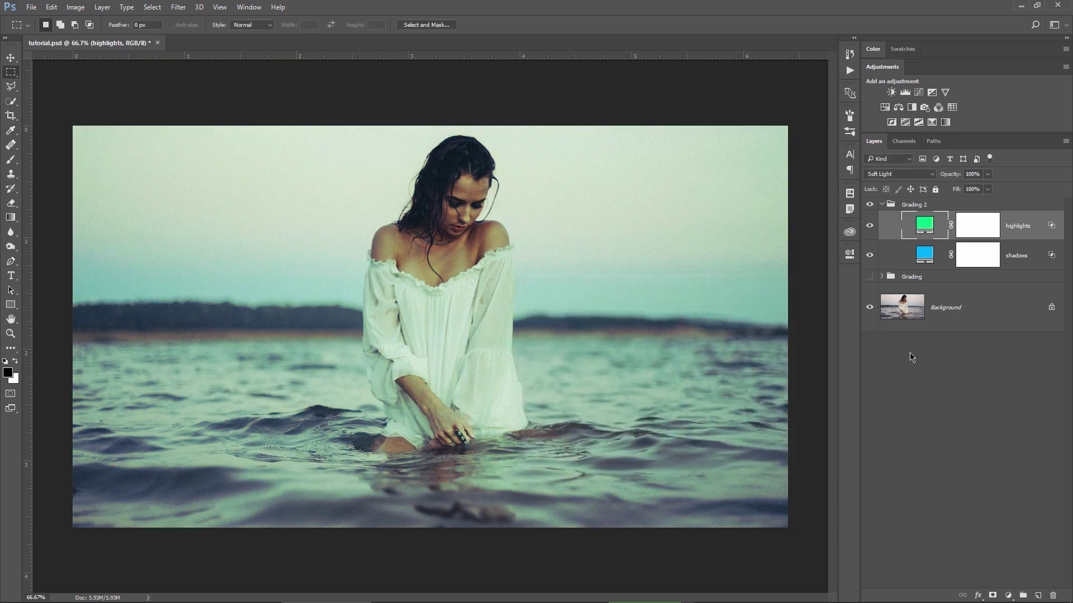
{"action": "double_click", "coordinate": [928, 261]}
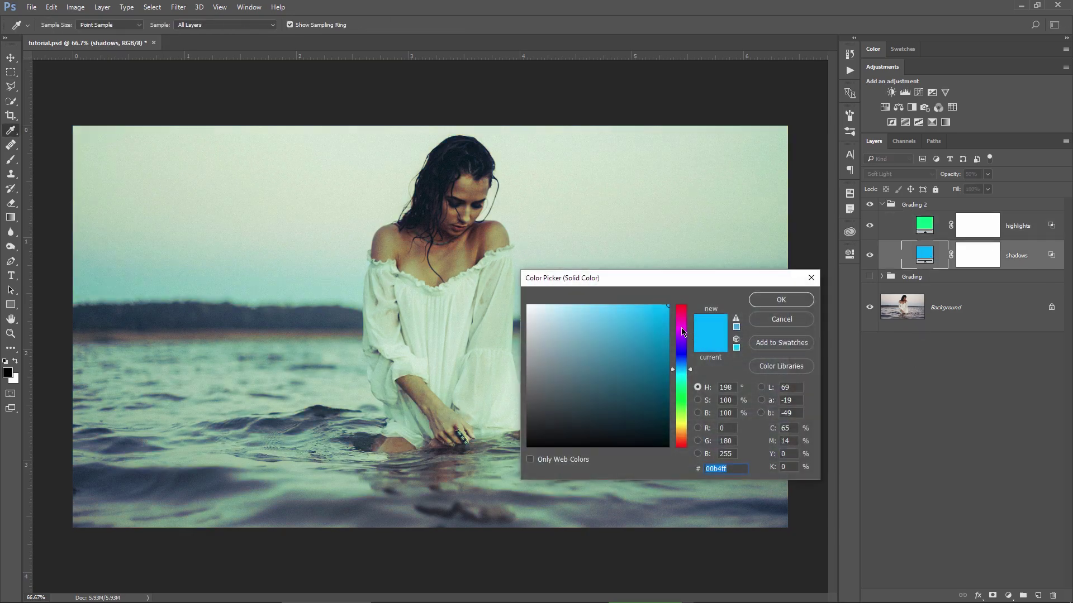
{"action": "left_click_drag", "start_coordinate": [681, 332], "coordinate": [693, 296]}
{"action": "left_click", "coordinate": [781, 299]}
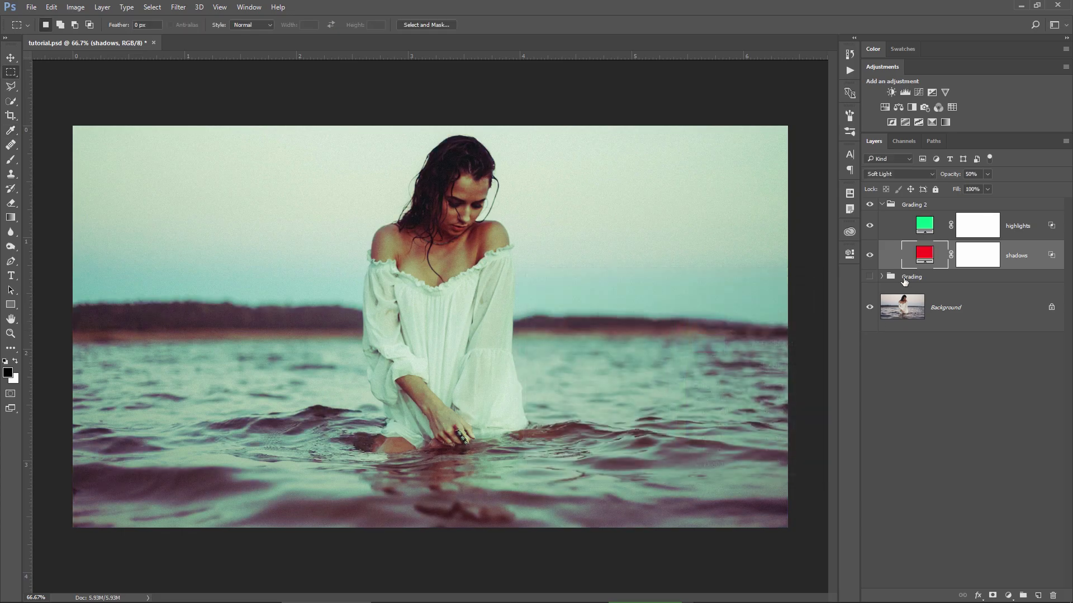
{"action": "left_click", "coordinate": [906, 209]}
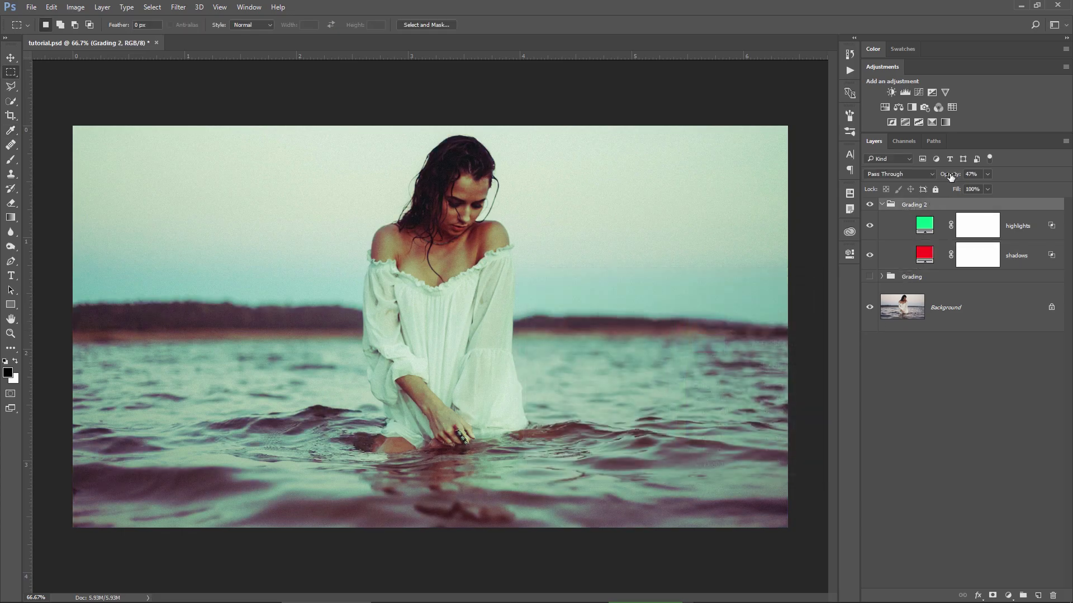
{"action": "left_click_drag", "start_coordinate": [951, 176], "coordinate": [947, 178]}
Toggle Grading and Grading 2 visibility to compare each grade against the original photo.
{"action": "left_click", "coordinate": [881, 204]}
{"action": "left_click", "coordinate": [870, 206]}
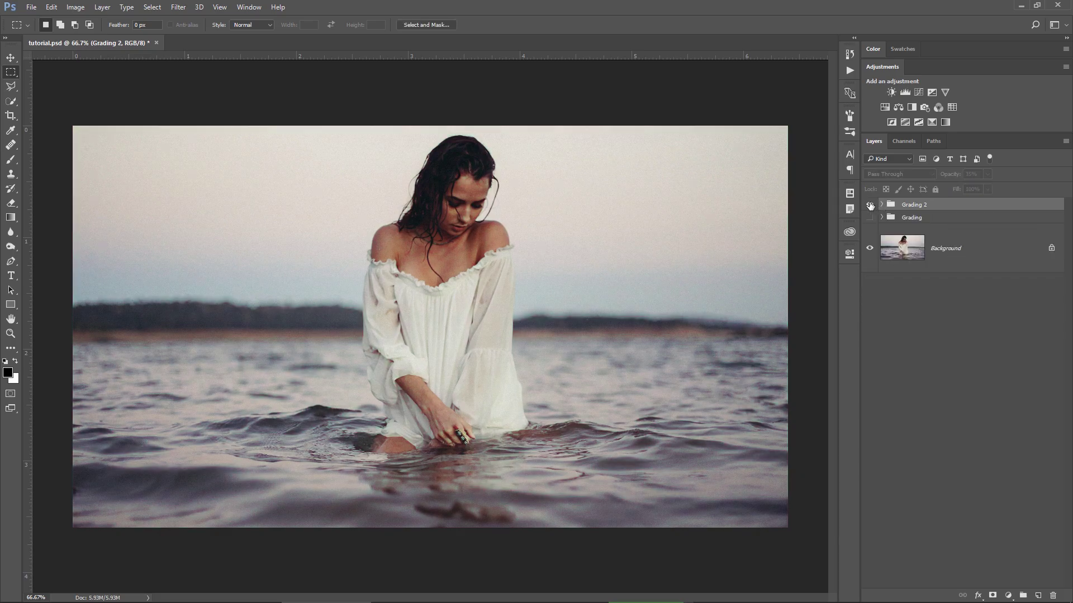
{"action": "left_click", "coordinate": [870, 205]}
{"action": "left_click", "coordinate": [870, 205]}
{"action": "left_click", "coordinate": [869, 218]}
{"action": "left_click", "coordinate": [870, 218]}
{"action": "left_click", "coordinate": [869, 218]}
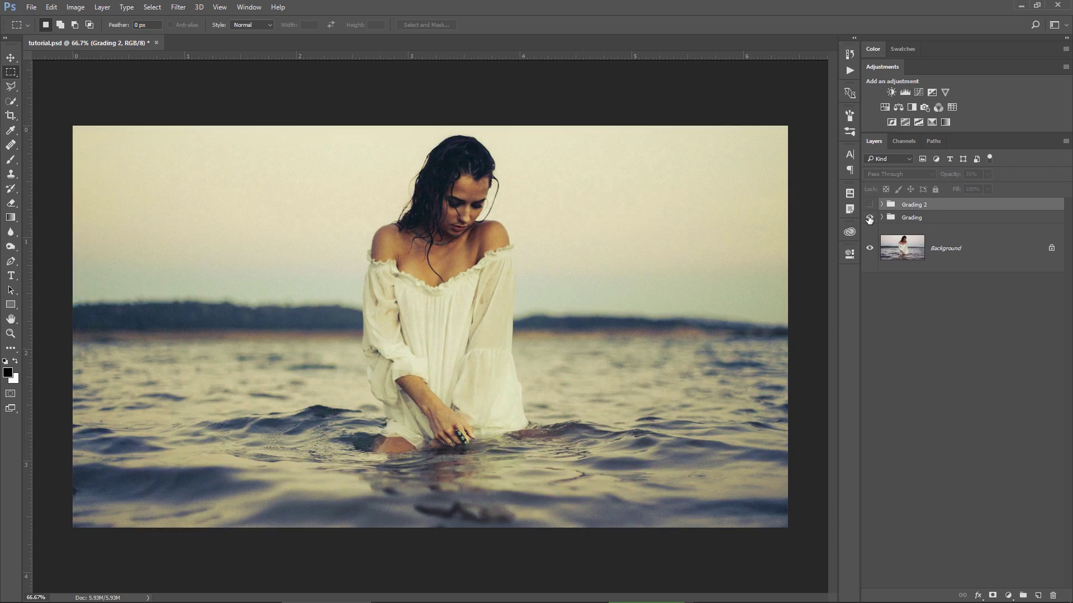
{"action": "left_click", "coordinate": [869, 218]}
{"action": "left_click", "coordinate": [870, 205]}
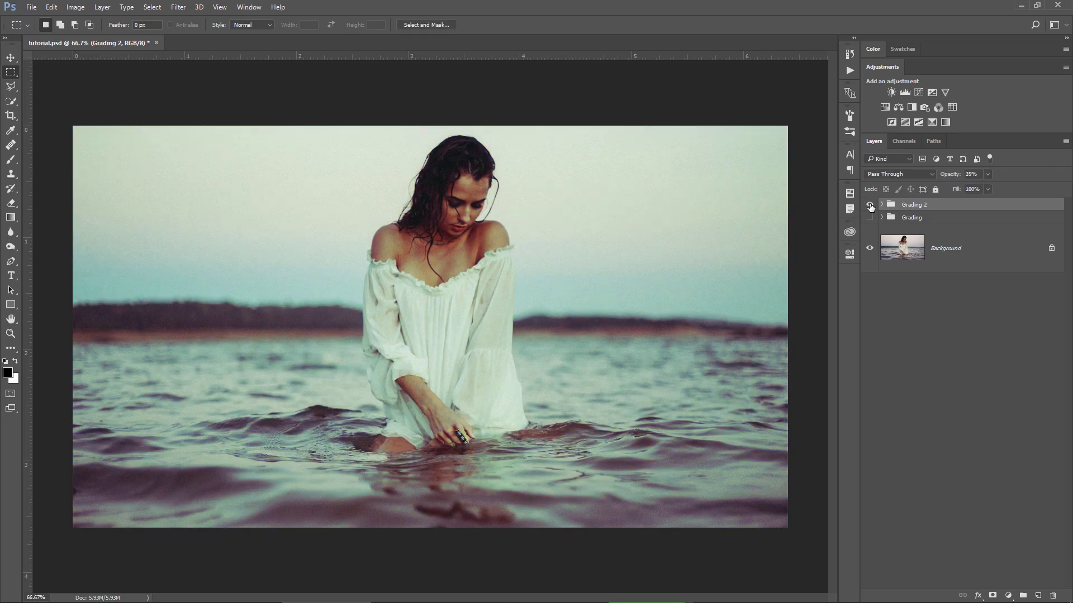
{"action": "left_click", "coordinate": [870, 205]}
{"action": "left_click", "coordinate": [870, 206]}
{"action": "left_click", "coordinate": [870, 206]}
{"action": "left_click", "coordinate": [870, 206]}
Lower Grading 2 to 28% opacity, recheck it, and leave it hidden.
{"action": "left_click_drag", "start_coordinate": [948, 177], "coordinate": [944, 176]}
{"action": "left_click", "coordinate": [870, 206]}
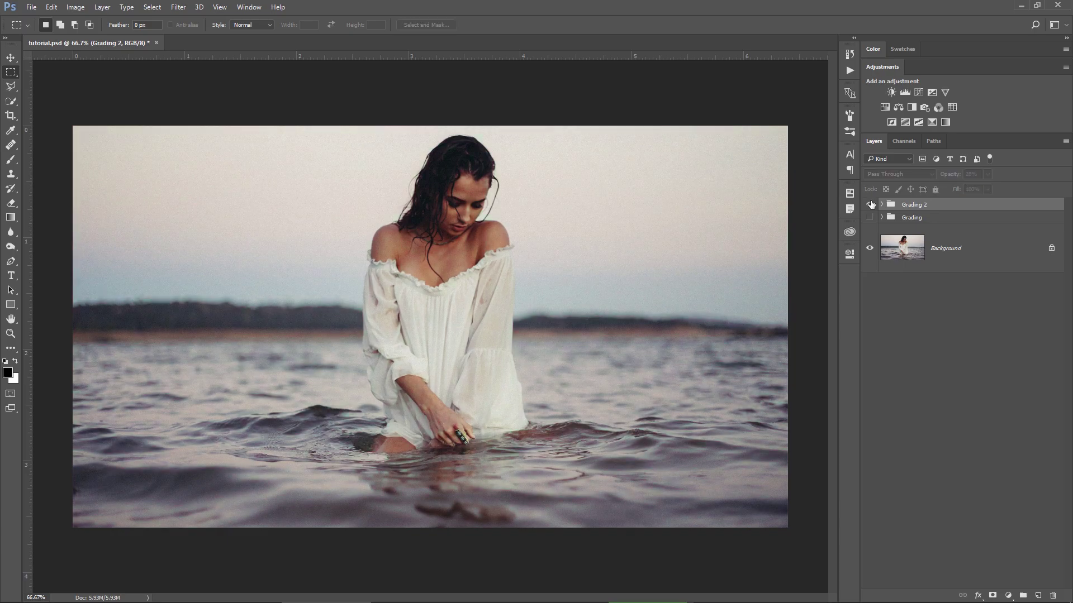
{"action": "left_click", "coordinate": [870, 205]}
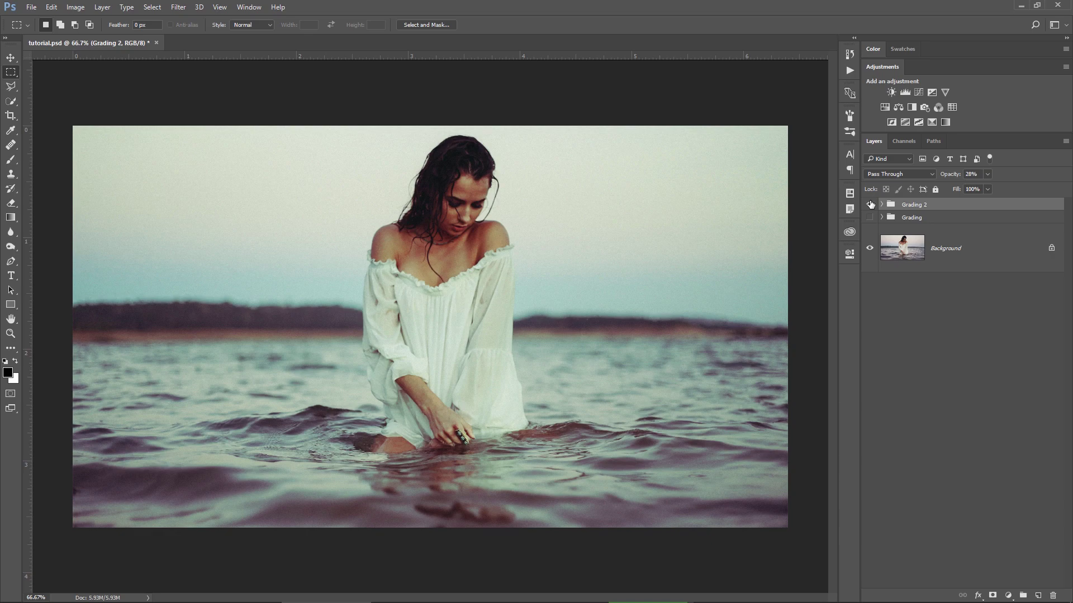
{"action": "left_click", "coordinate": [870, 205]}
{"action": "left_click", "coordinate": [870, 205]}
{"action": "left_click", "coordinate": [869, 205]}
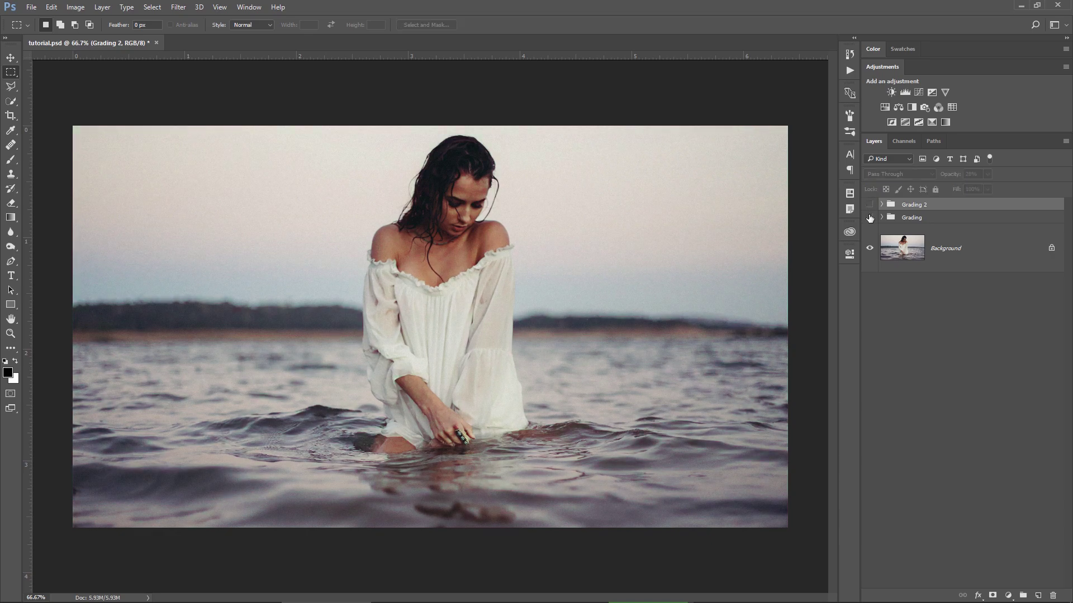